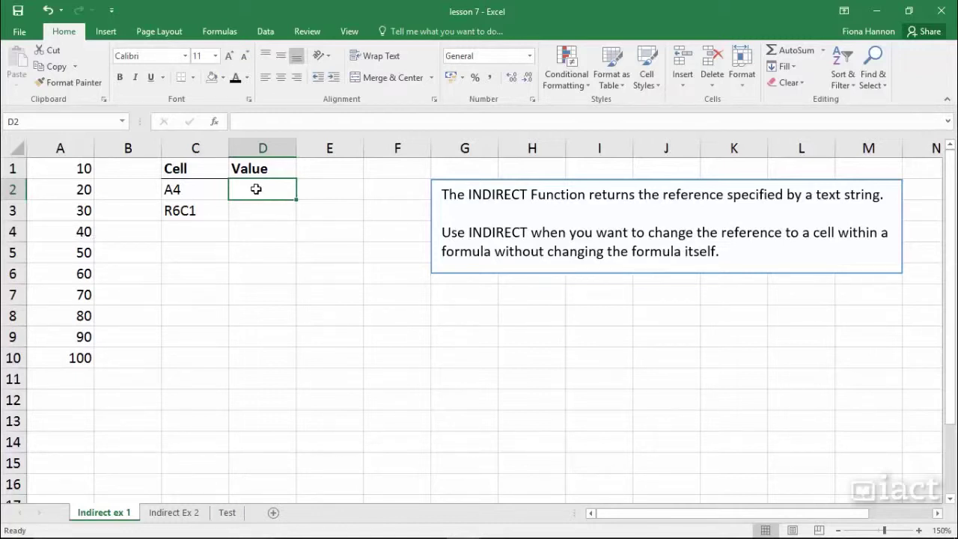
Enter =INDIRECT(C2) in cell D2 and compare its result with cells C2 and A4
type("=")
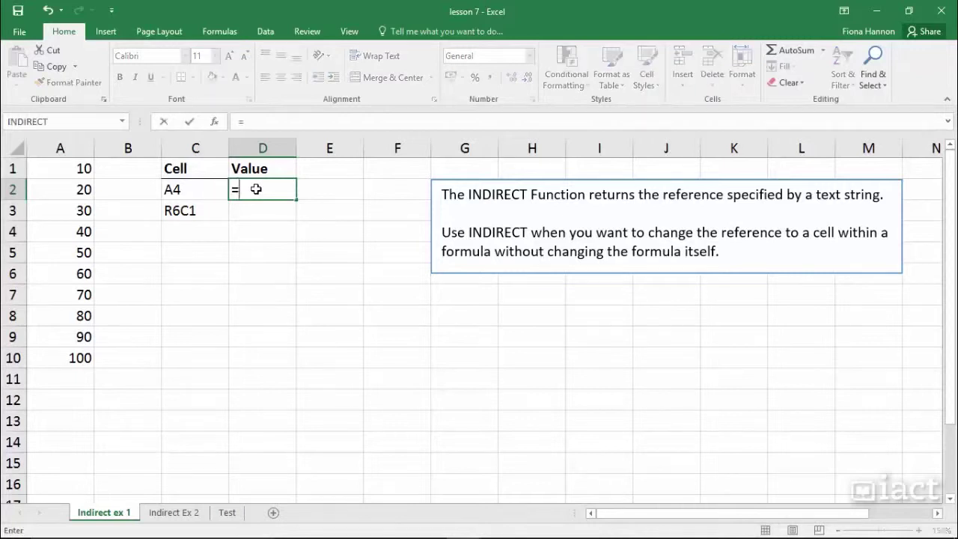
type("ind")
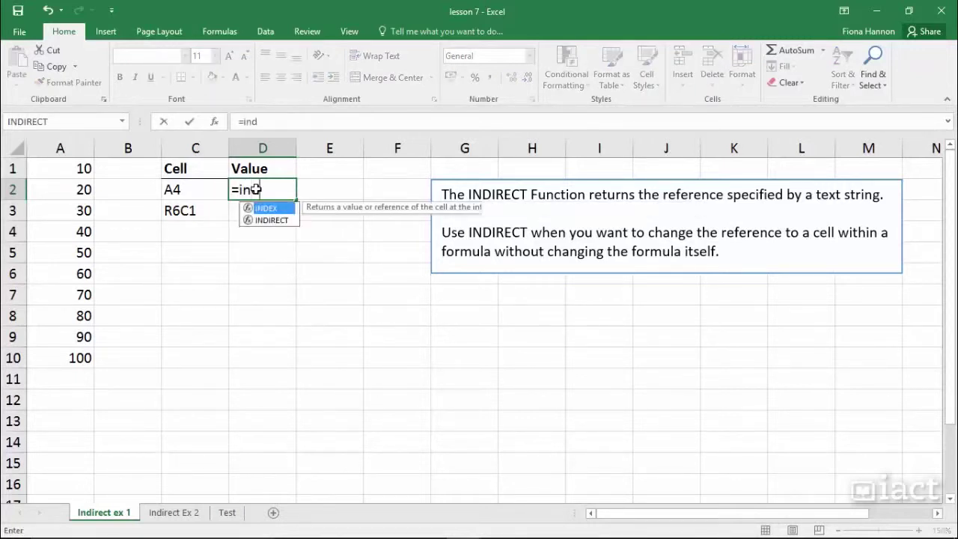
type("irect(")
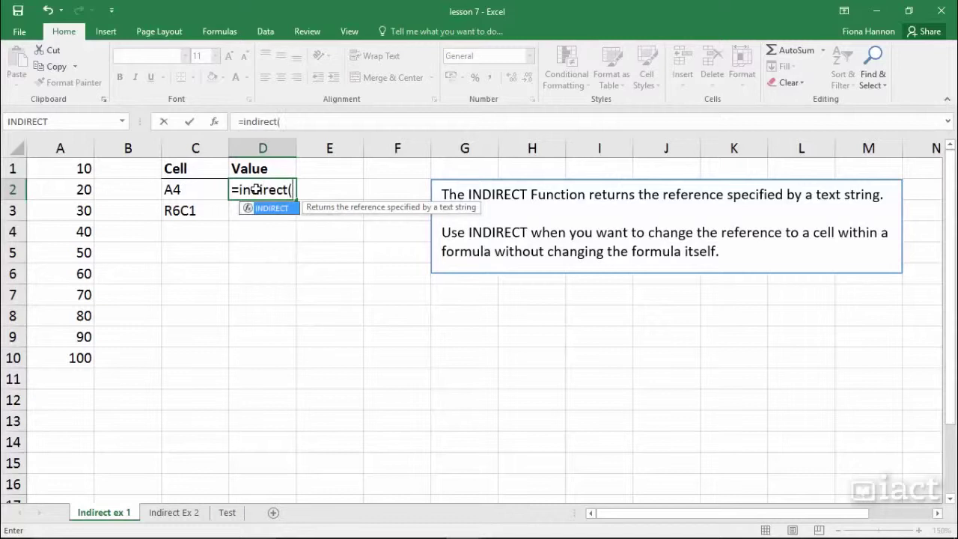
left_click(179, 190)
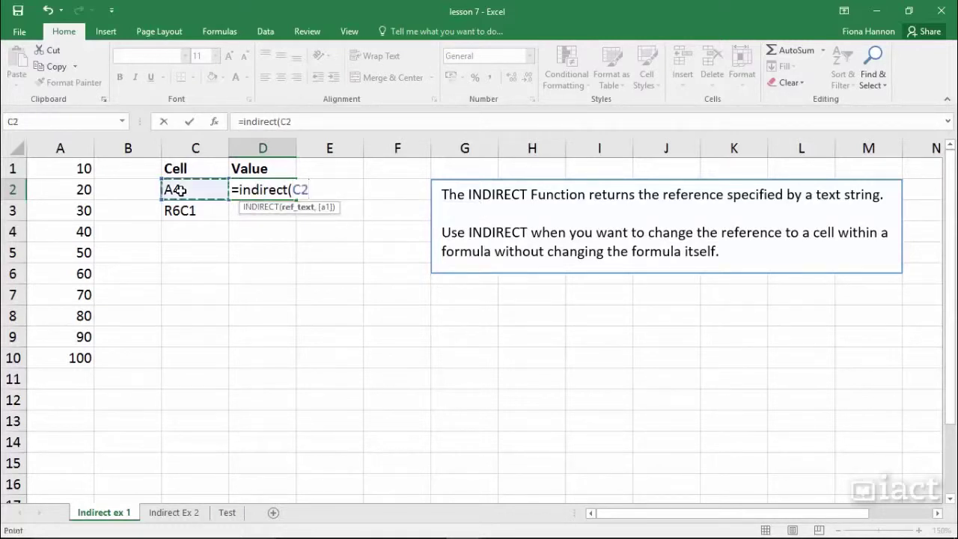
type(")")
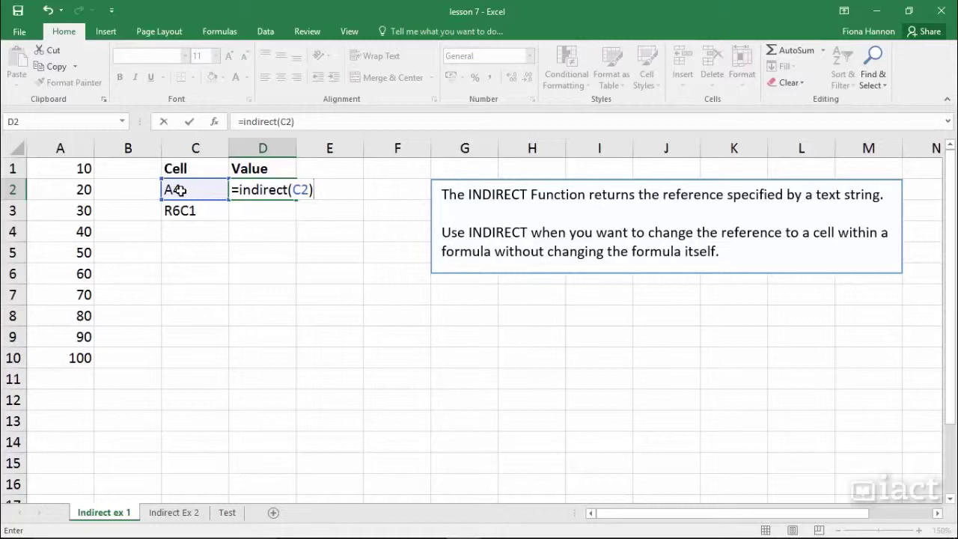
key("Return")
left_click(278, 189)
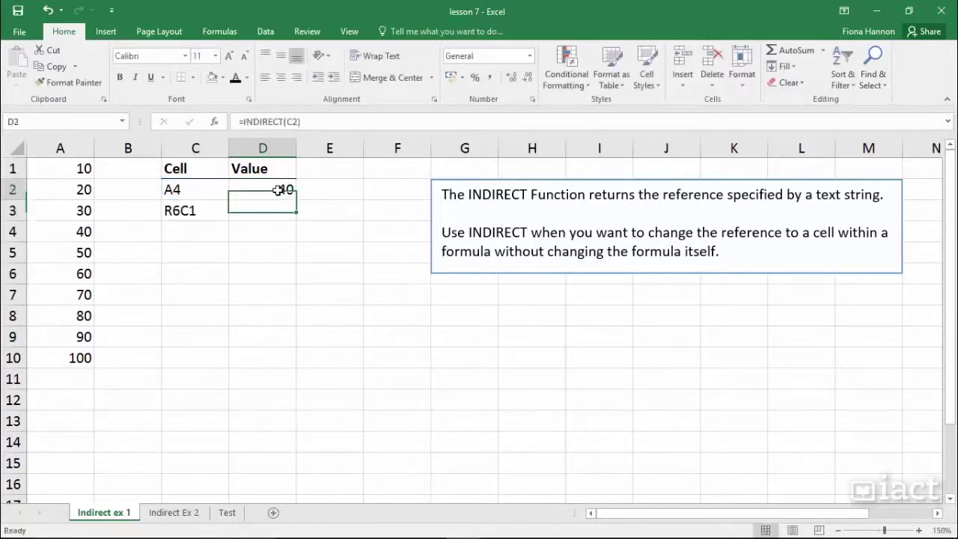
left_click(186, 192)
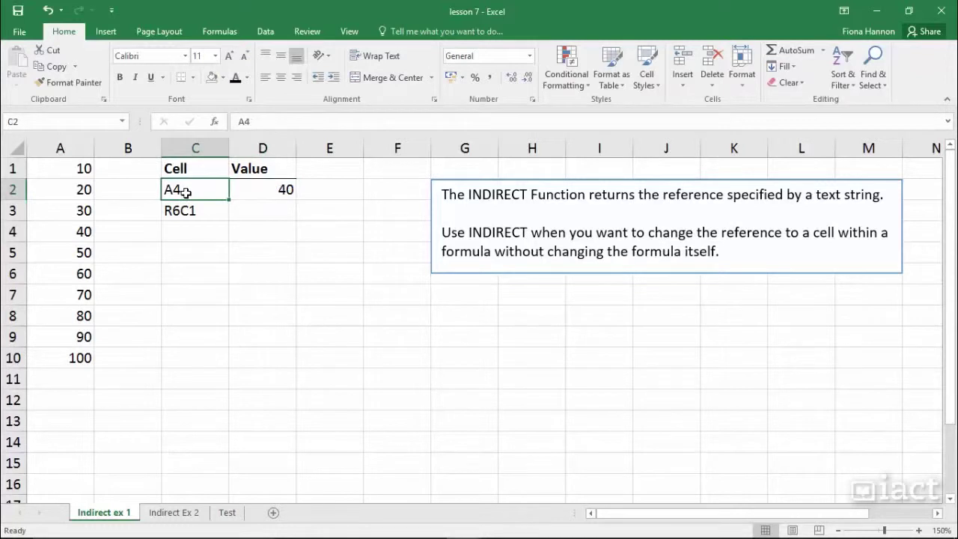
left_click(75, 231)
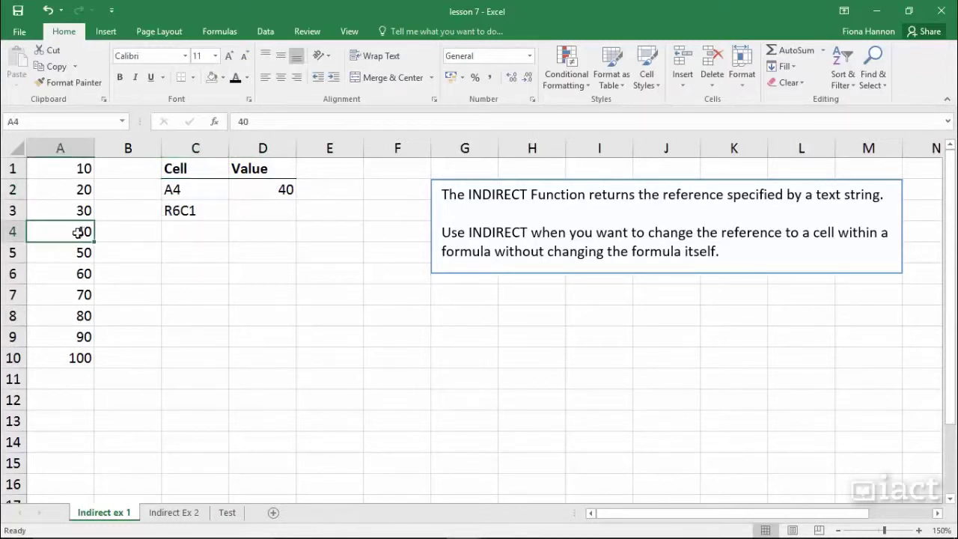
left_click(273, 190)
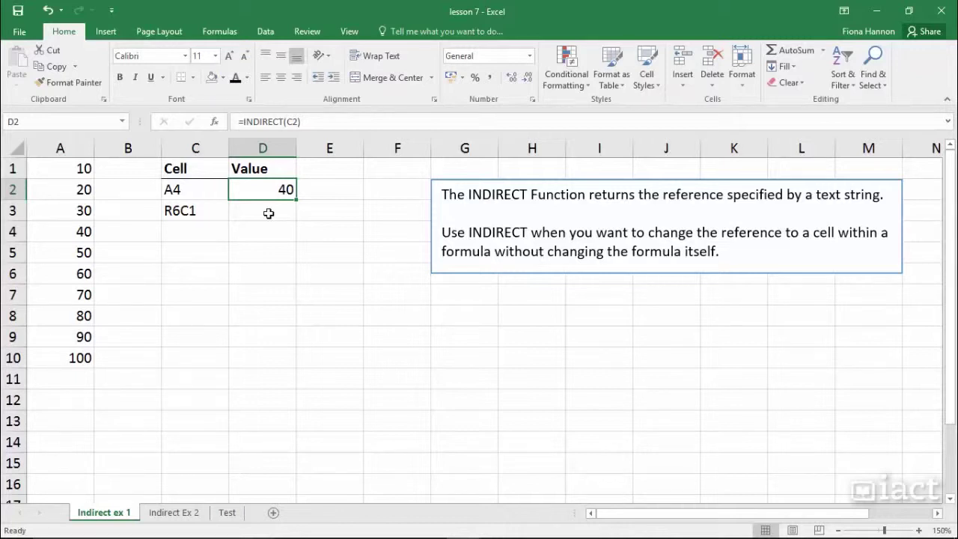
Enter =INDIRECT(C3,FALSE) in cell D3, using the R1C1 reference style, and compare its result with cells C3 and A6
left_click(268, 213)
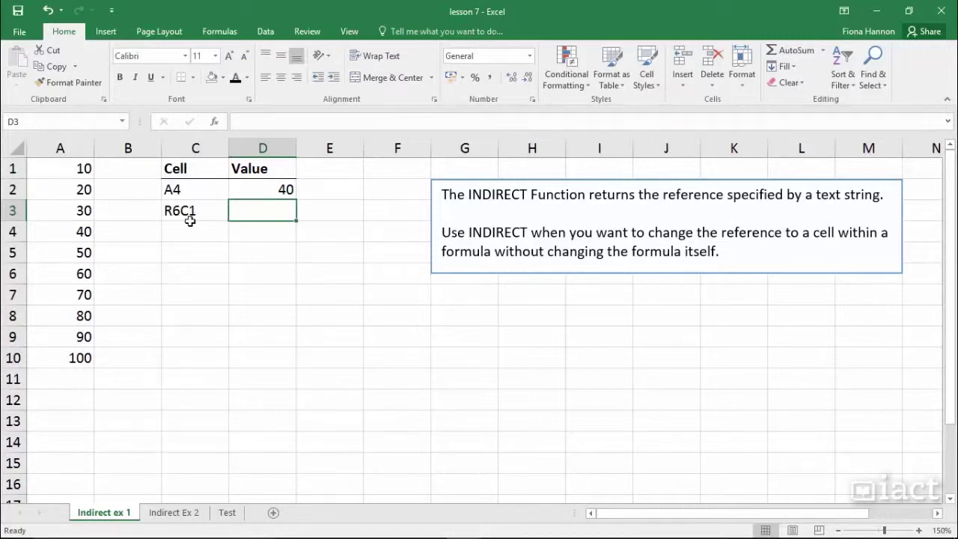
type("=")
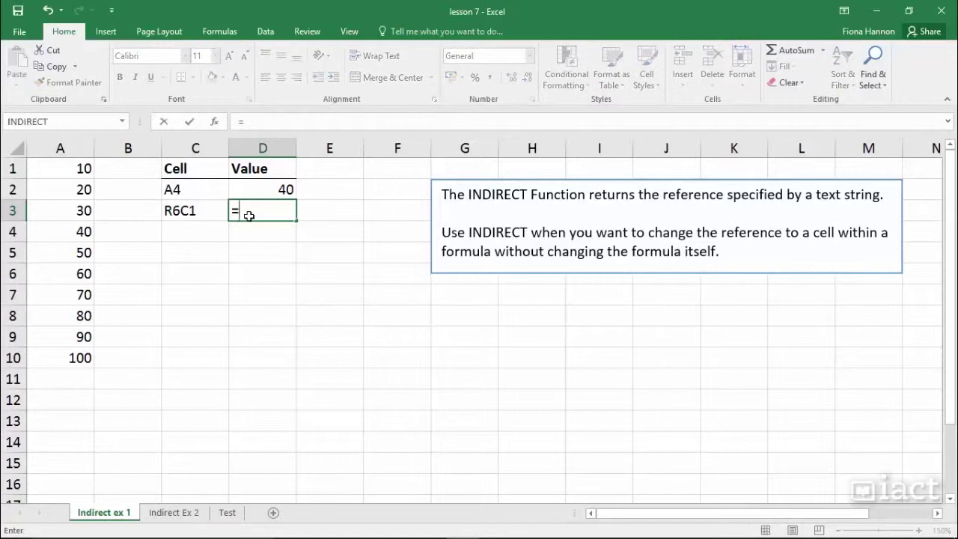
type("i")
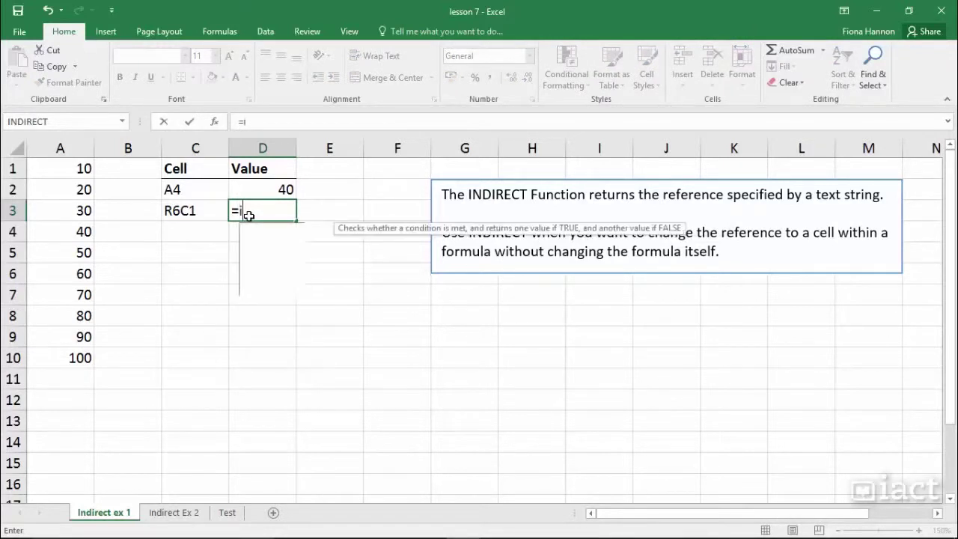
type("ndirect(")
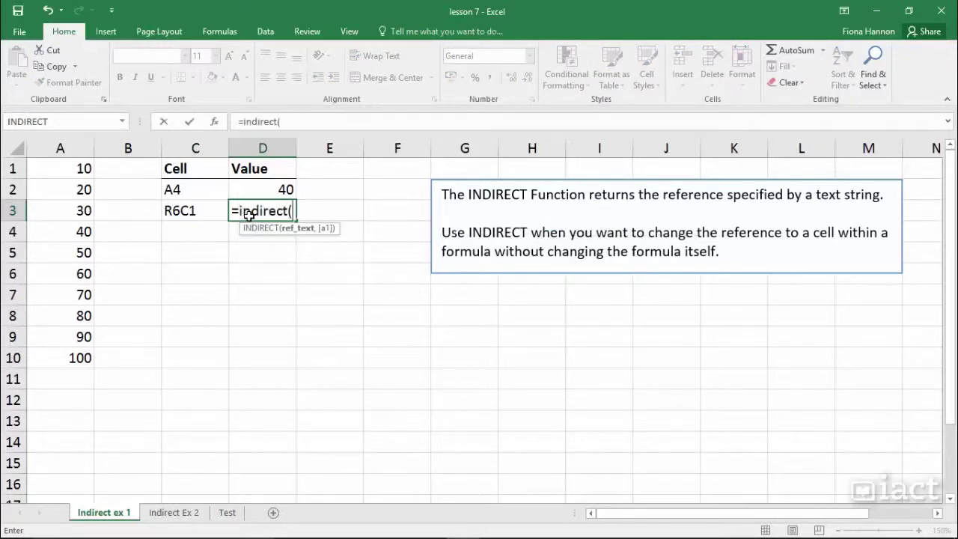
left_click(178, 210)
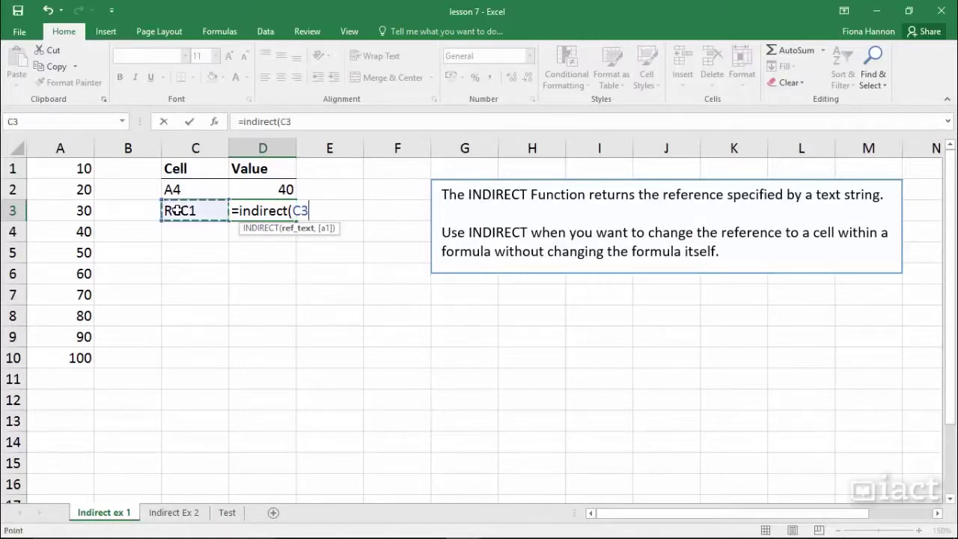
type(",")
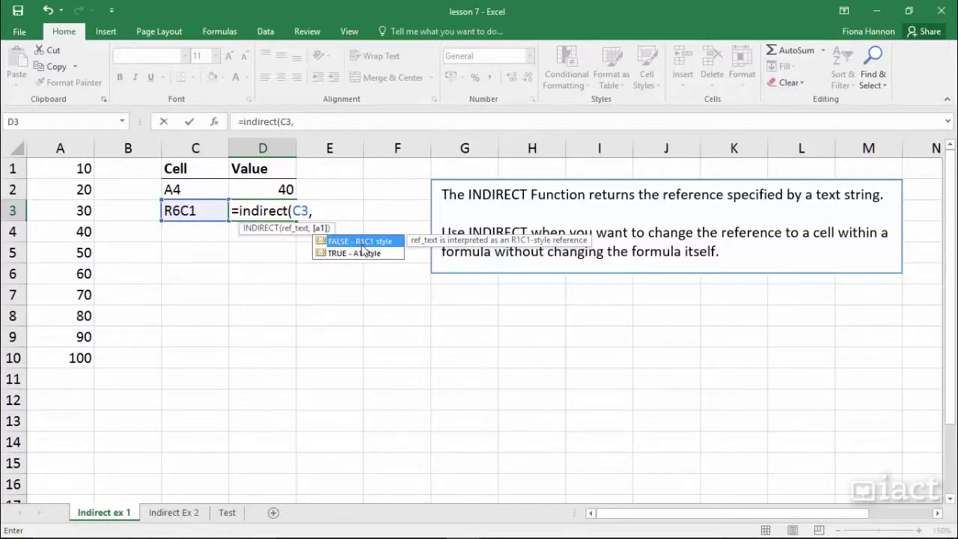
double_click(324, 243)
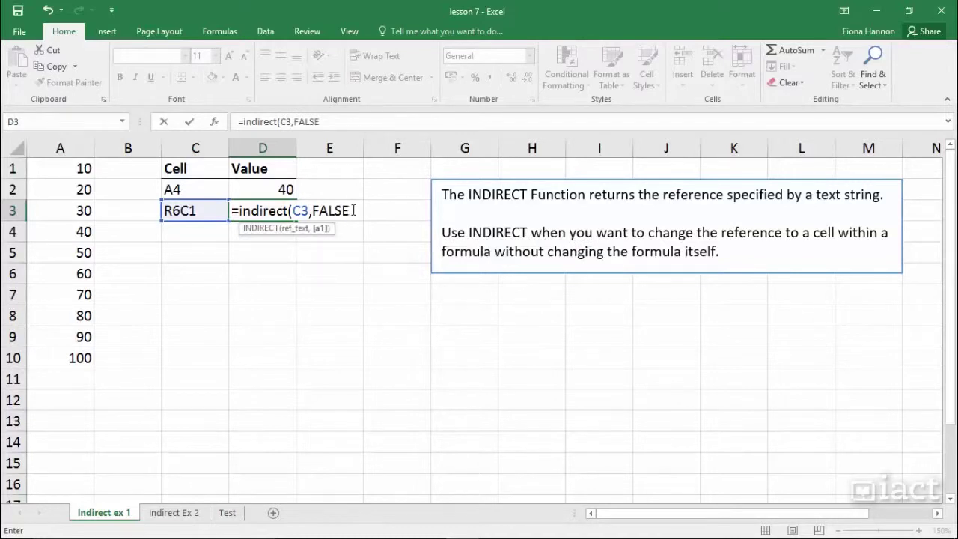
type(")")
key("Return")
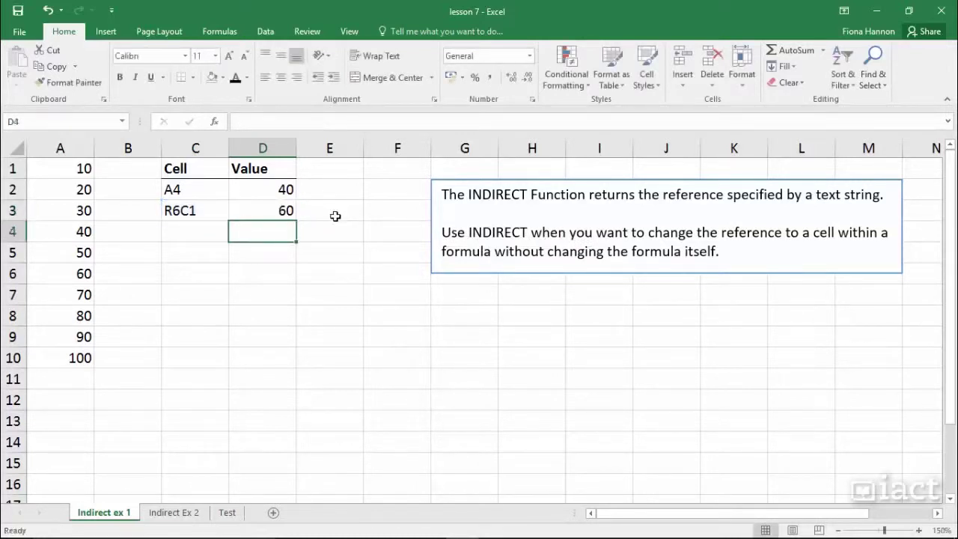
left_click(193, 211)
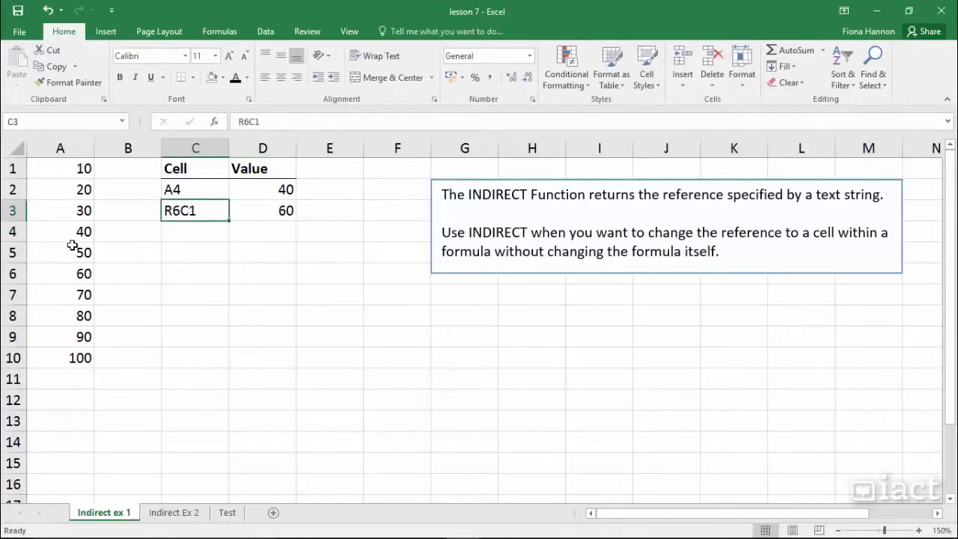
left_click(72, 275)
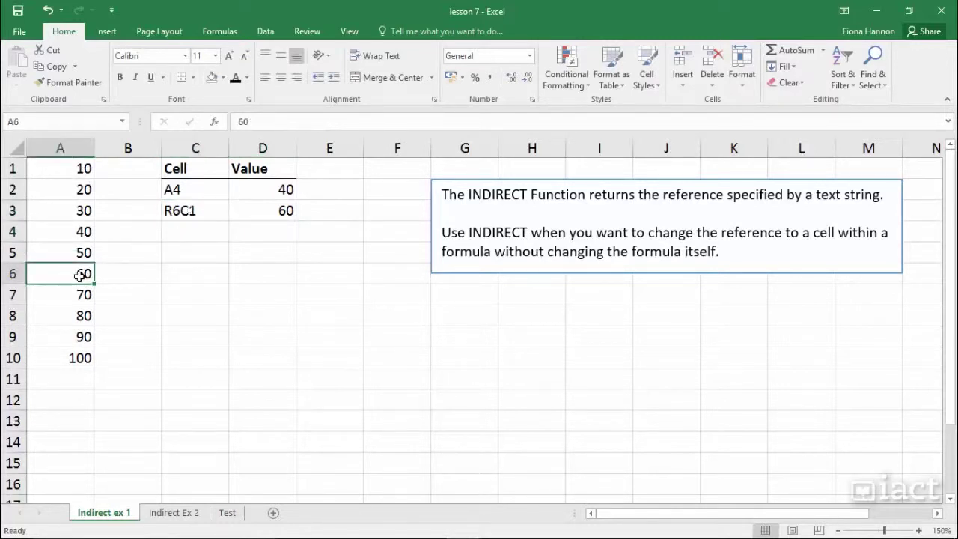
left_click(275, 209)
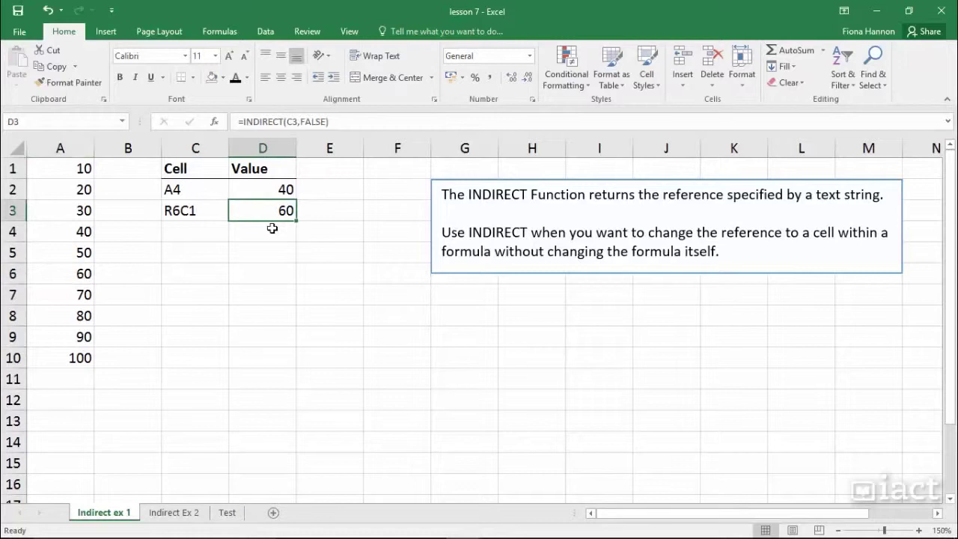
Look at the Indirect Ex 2 sheet, and examine cell A5 on the Test sheet
left_click(176, 513)
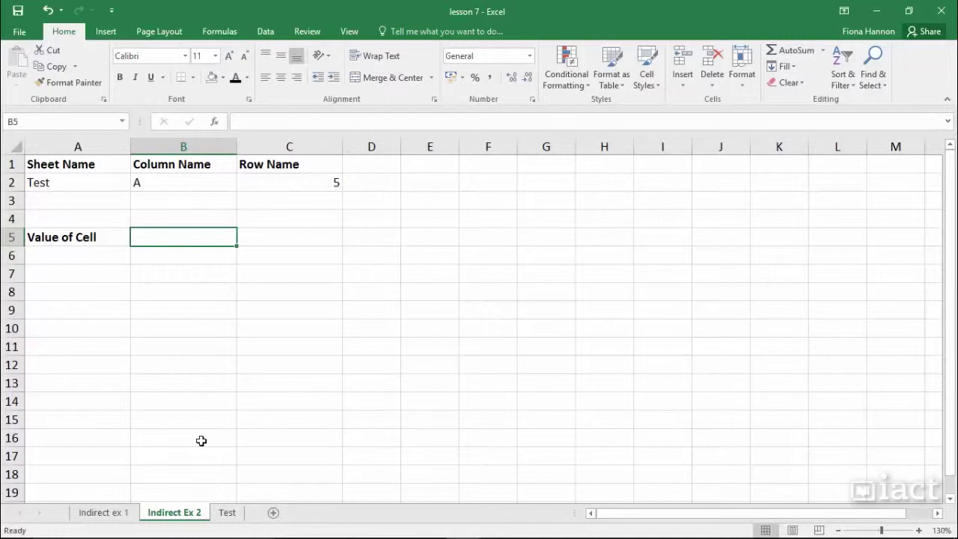
left_click(226, 513)
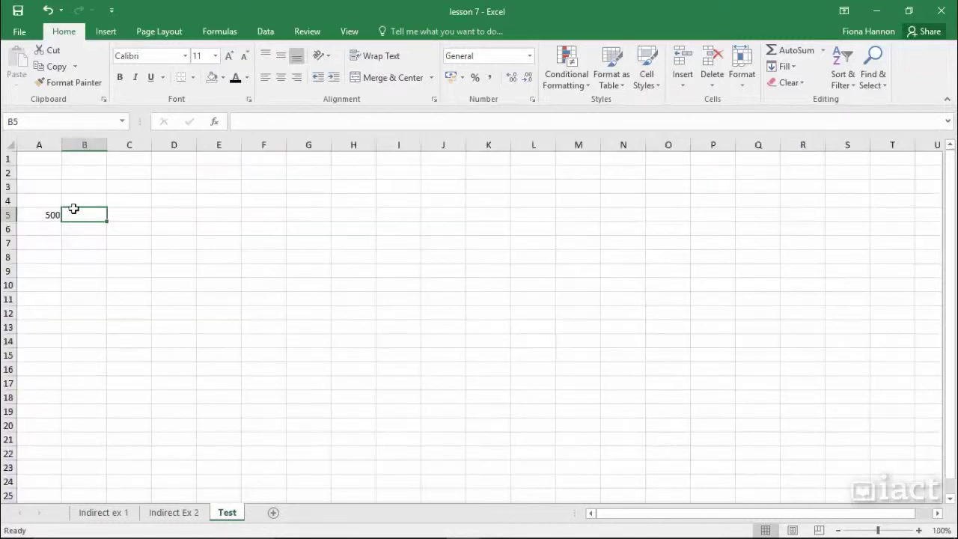
left_click(39, 145)
left_click(38, 216)
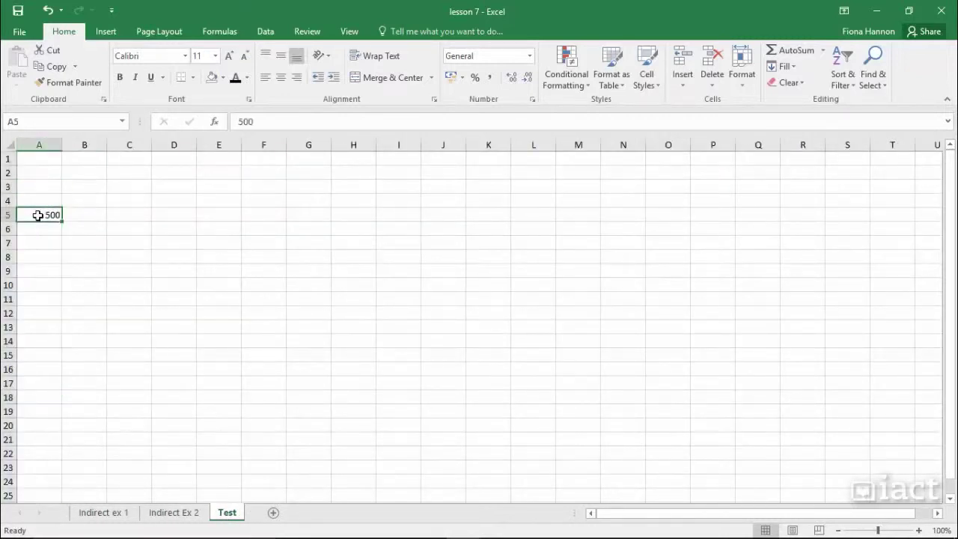
In cell B5 of the Indirect Ex 2 sheet, enter =INDIRECT(A2&"!"&B2&C2) to combine the sheet name, column and row
left_click(173, 513)
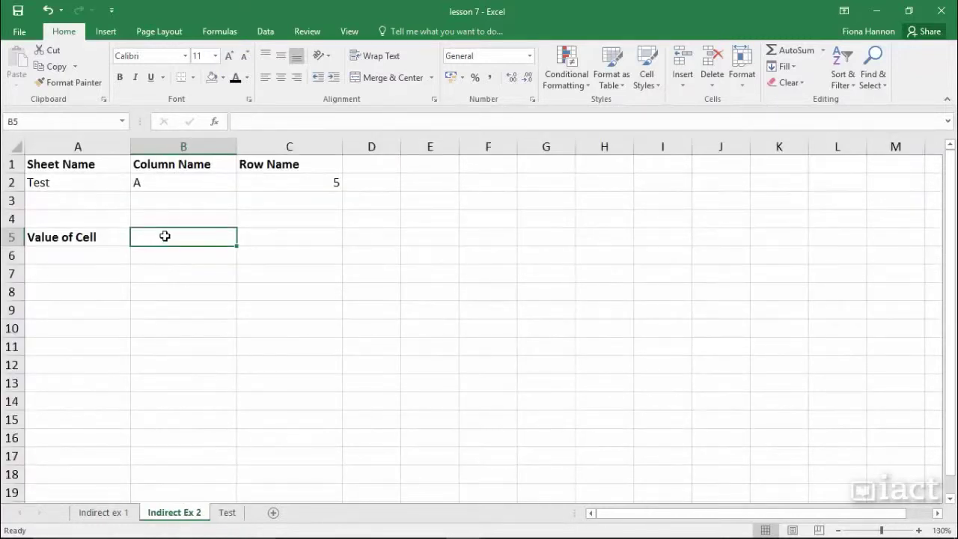
type("=indir")
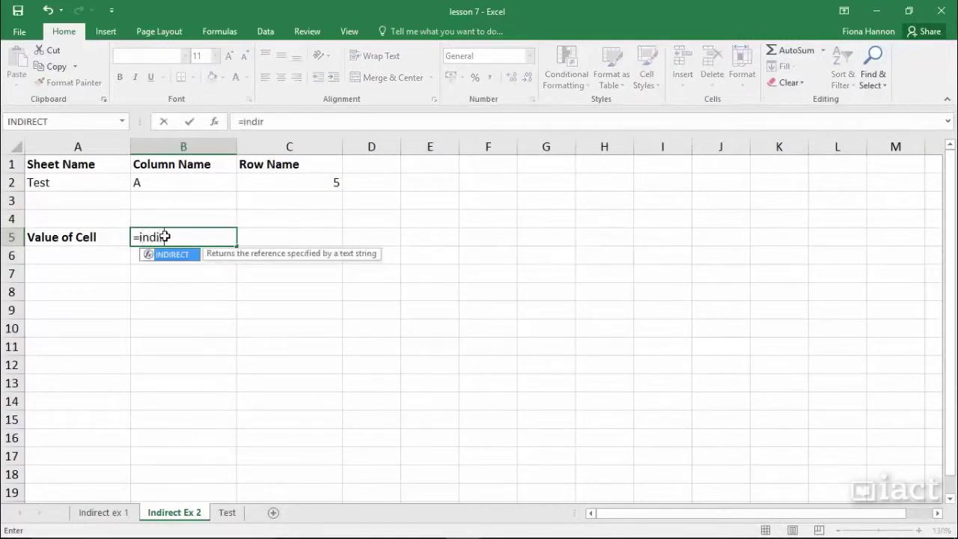
type("ect(")
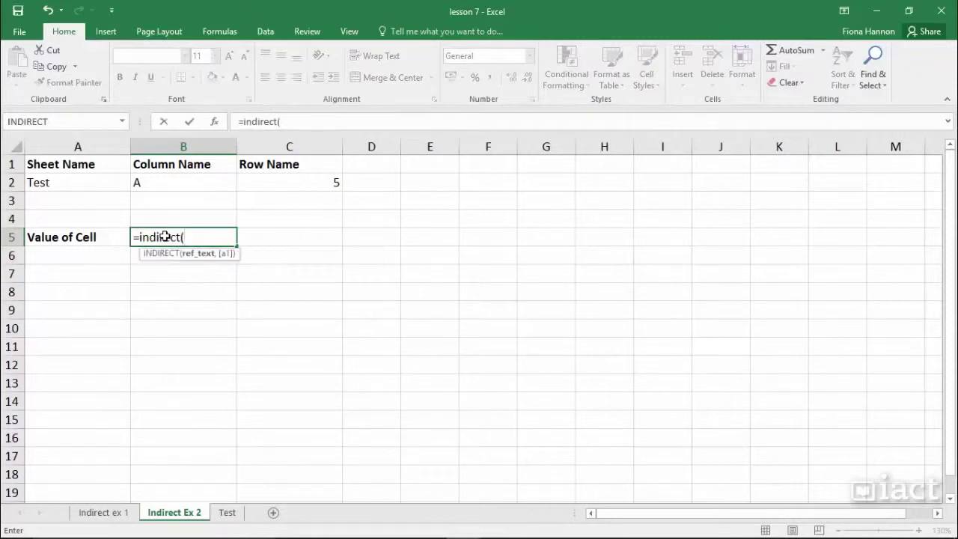
left_click(79, 183)
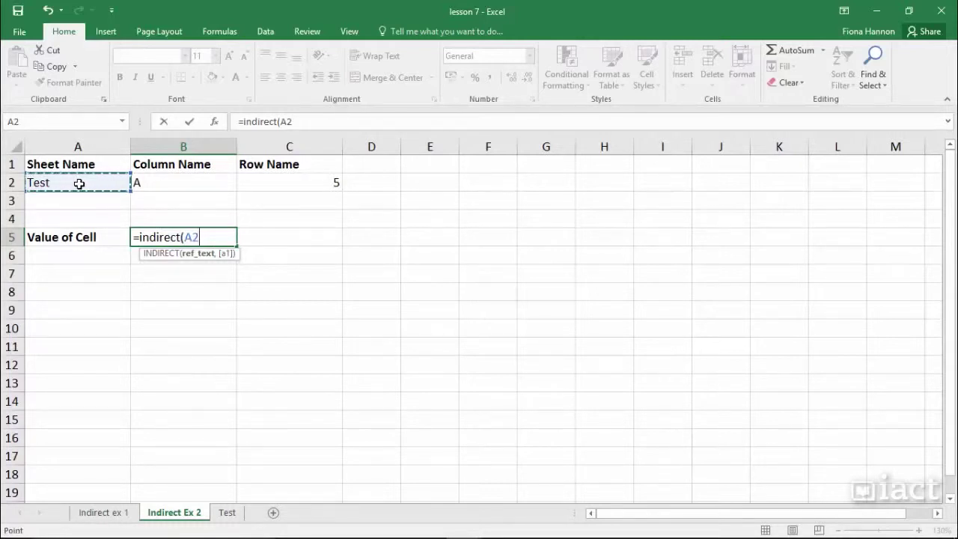
type("&\"!")
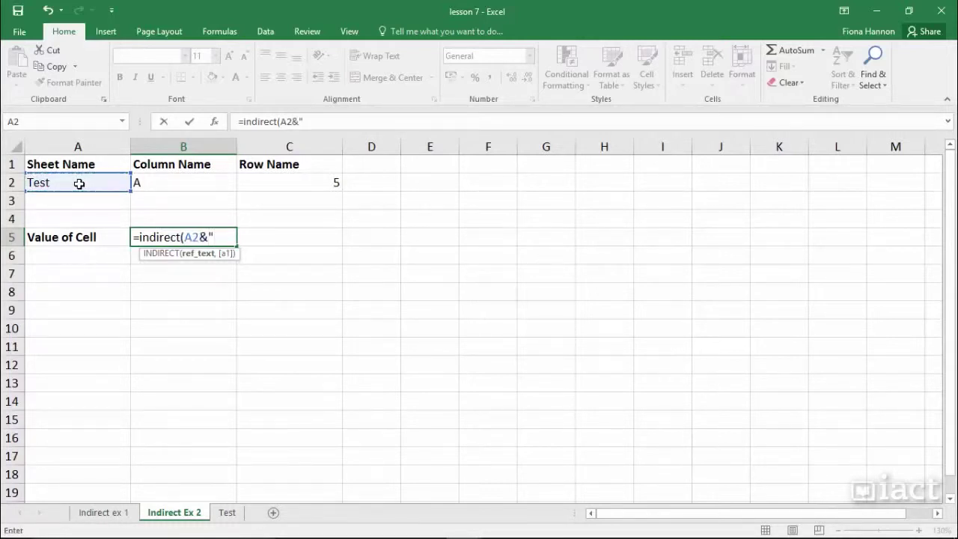
type("\"&")
left_click(178, 183)
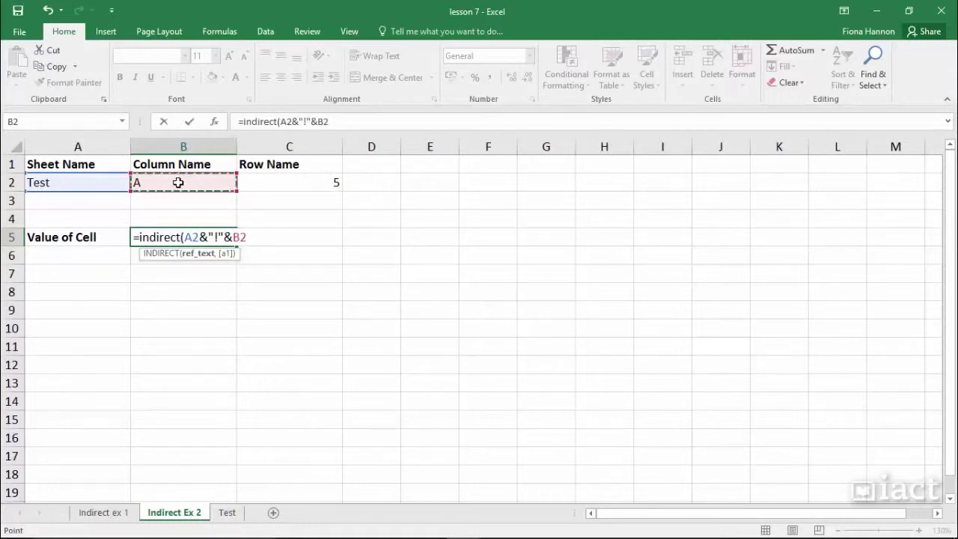
type("&")
left_click(305, 184)
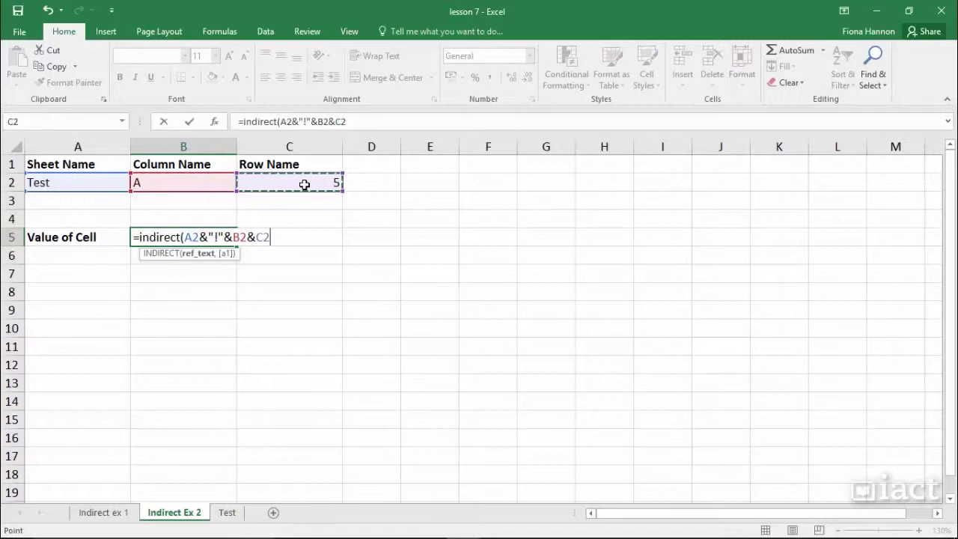
type(")")
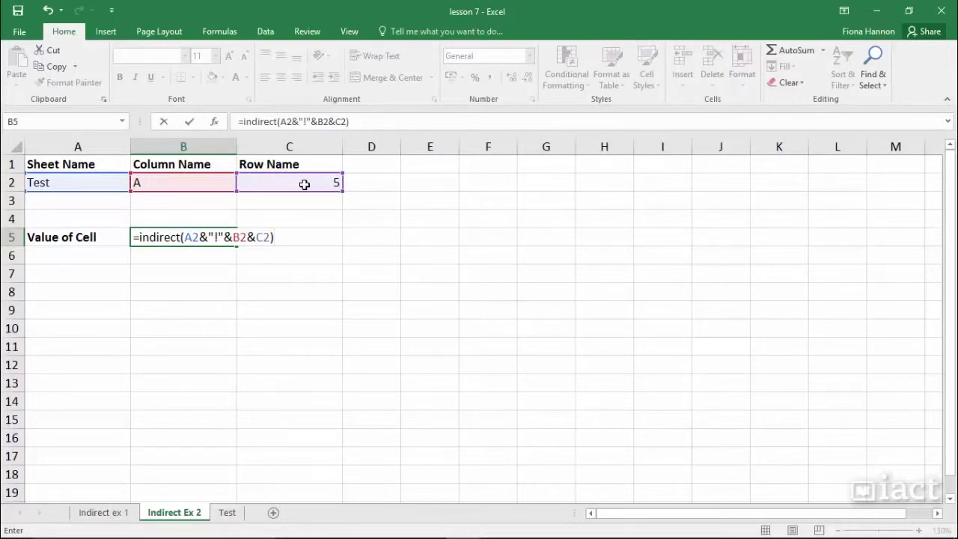
key("Return")
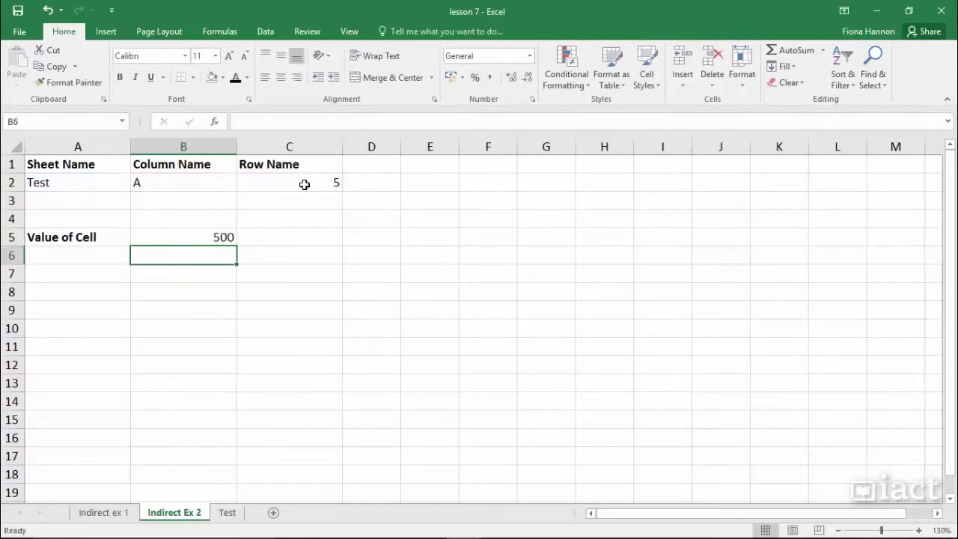
Review the INDIRECT formula in B5 against the row, column and sheet name inputs in C2, B2 and A2
left_click(202, 236)
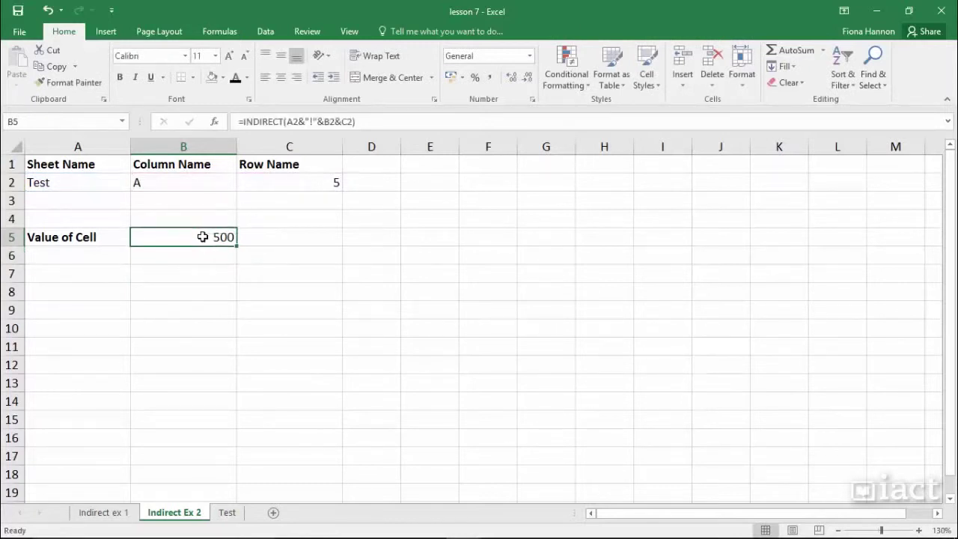
left_click(295, 187)
left_click(168, 182)
left_click(95, 183)
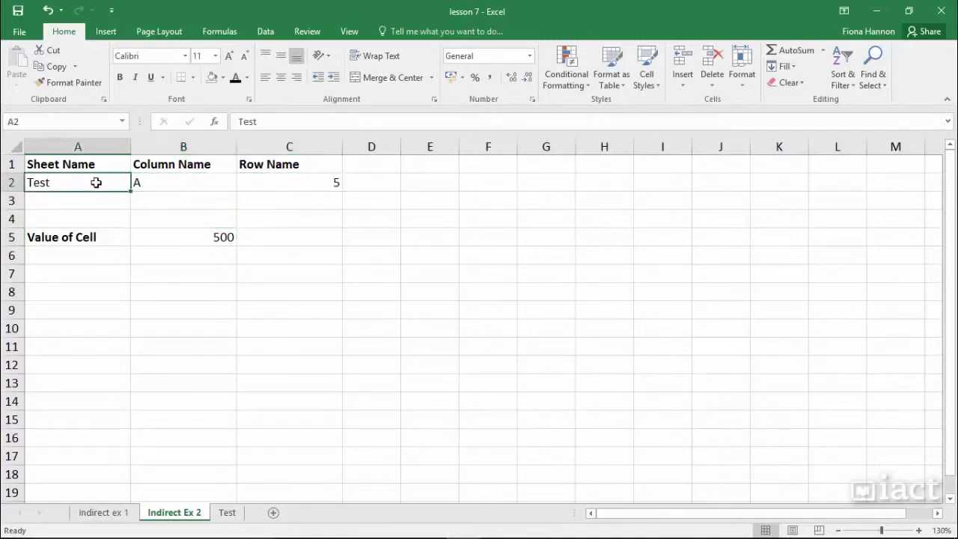
left_click(185, 239)
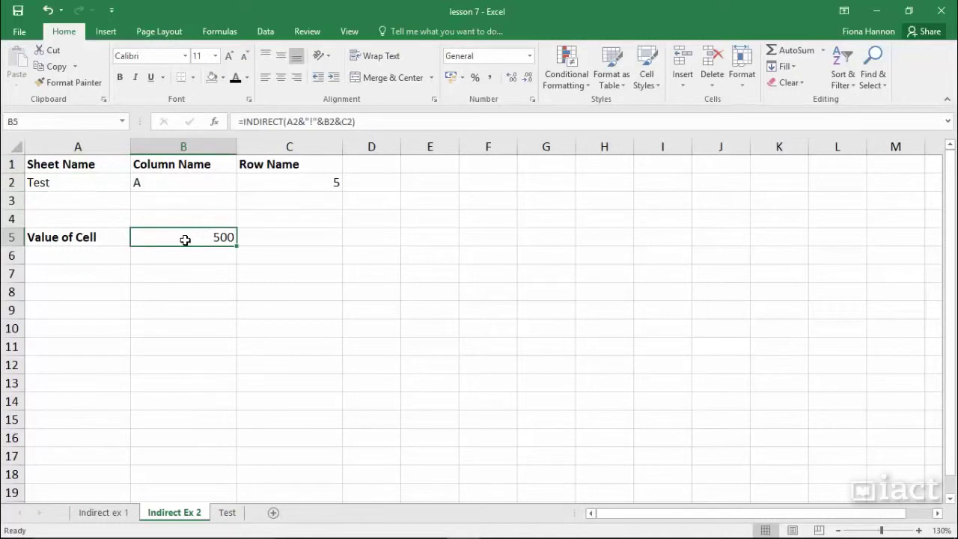